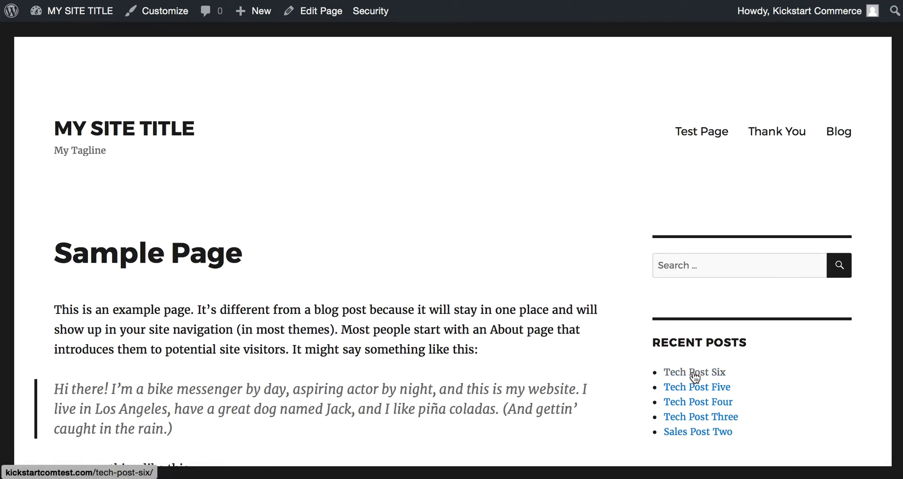
Open the public Tech Post Six page and scroll through its content.
{"action": "left_click", "coordinate": [694, 375]}
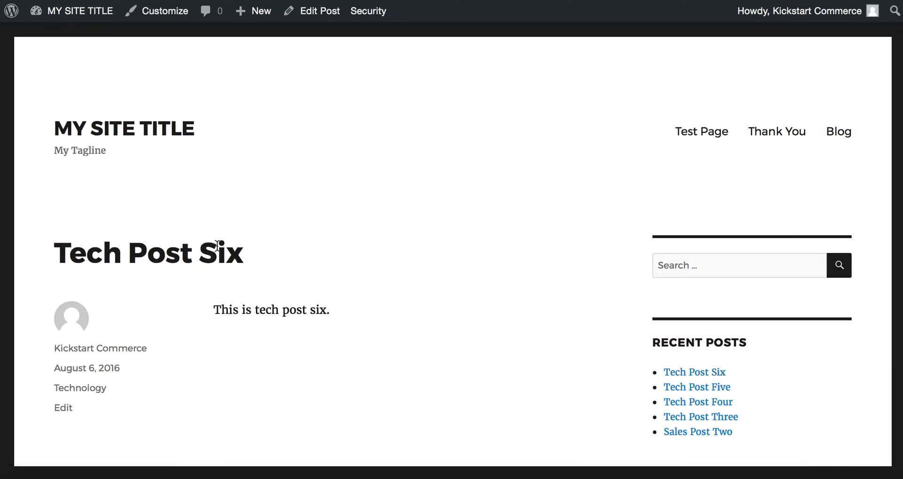
{"action": "scroll", "coordinate": [221, 270], "scroll_direction": "down", "scroll_amount": 3}
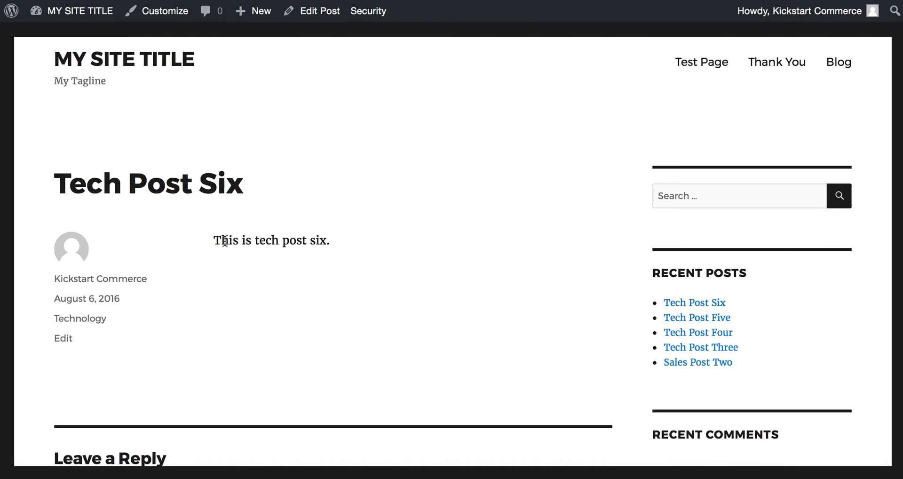
{"action": "scroll", "coordinate": [296, 356], "scroll_direction": "down", "scroll_amount": 8}
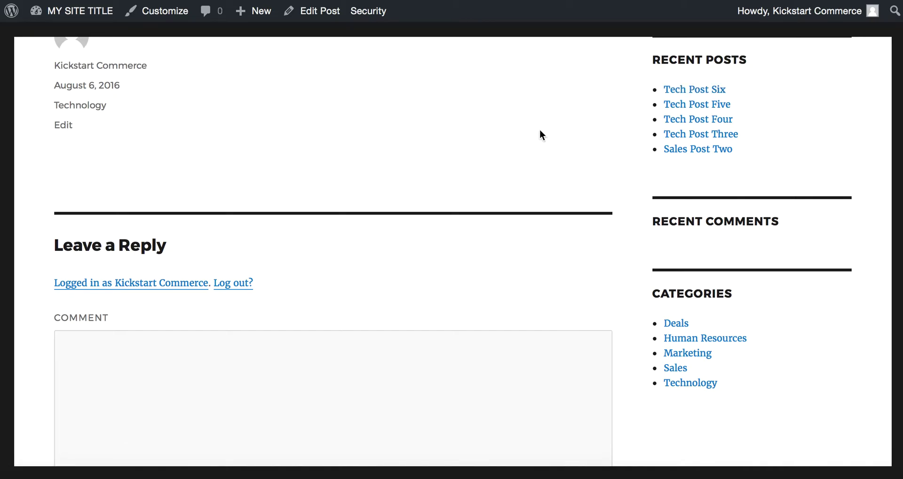
{"action": "scroll", "coordinate": [540, 133], "scroll_direction": "up", "scroll_amount": 8}
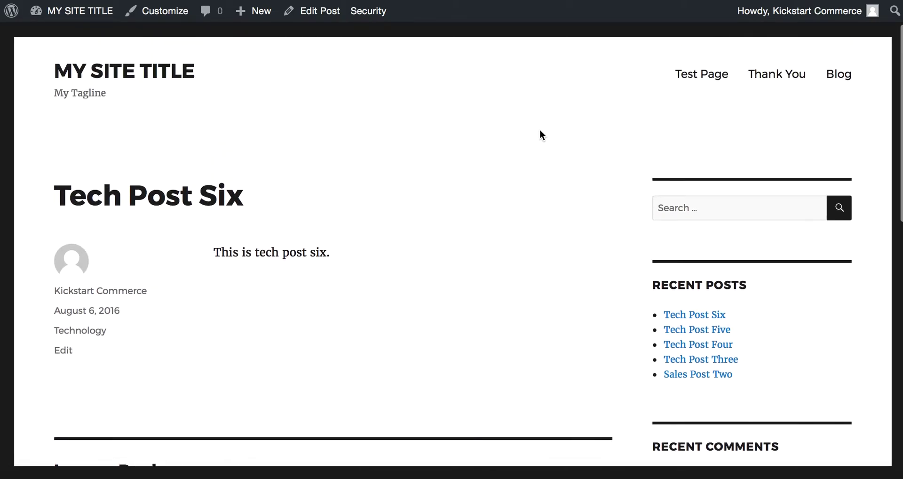
{"action": "scroll", "coordinate": [540, 133], "scroll_direction": "up", "scroll_amount": 1}
{"action": "scroll", "coordinate": [540, 133], "scroll_direction": "up", "scroll_amount": 1}
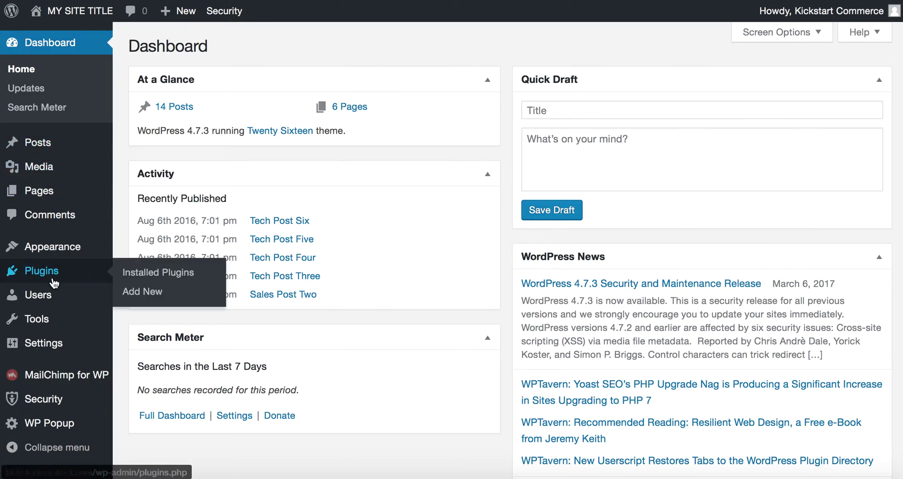
Search Add Plugins for 'simple re' and confirm Simple Require Login shows Active.
{"action": "left_click", "coordinate": [55, 270]}
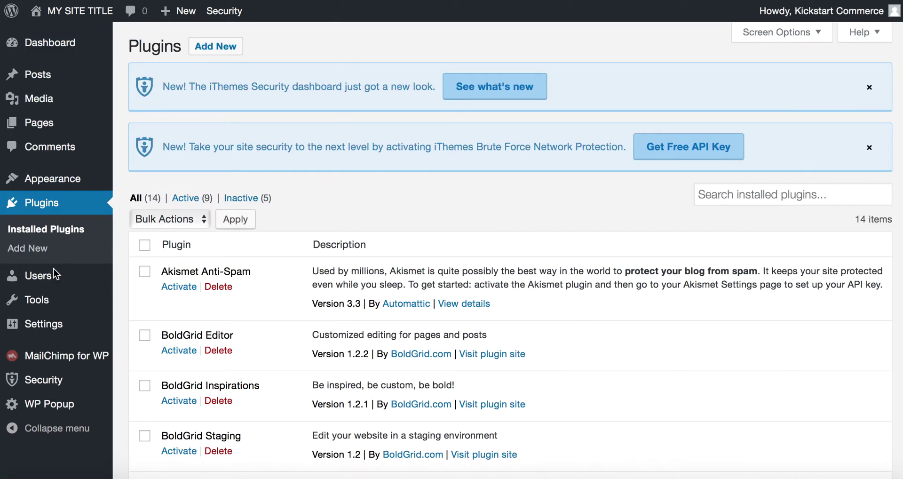
{"action": "left_click", "coordinate": [235, 43]}
{"action": "left_click", "coordinate": [739, 88]}
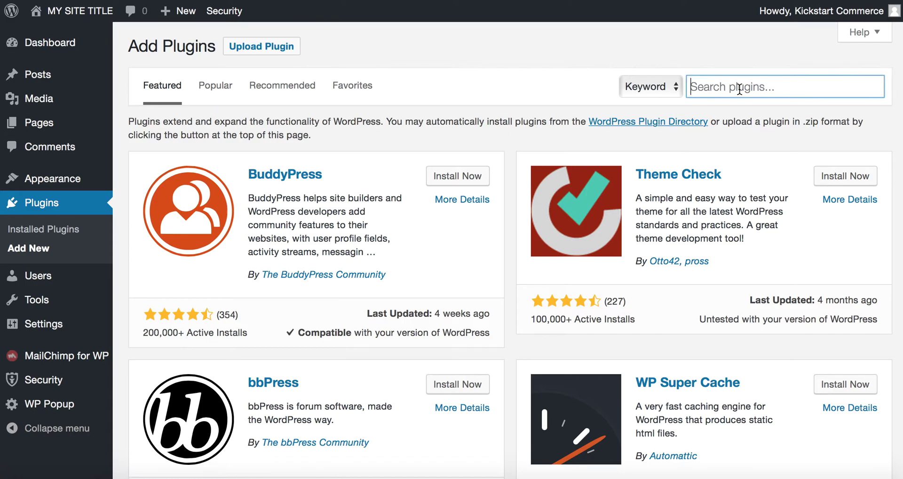
{"action": "type", "text": "simple require"}
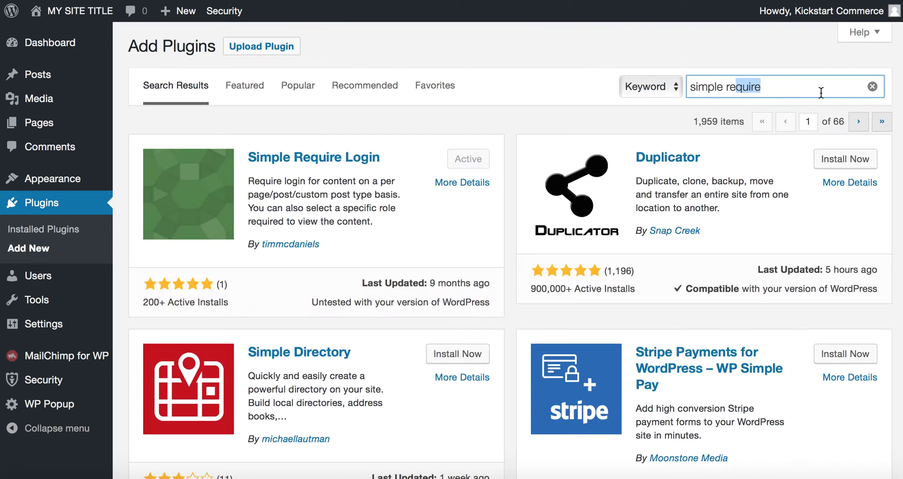
{"action": "left_click", "coordinate": [493, 157]}
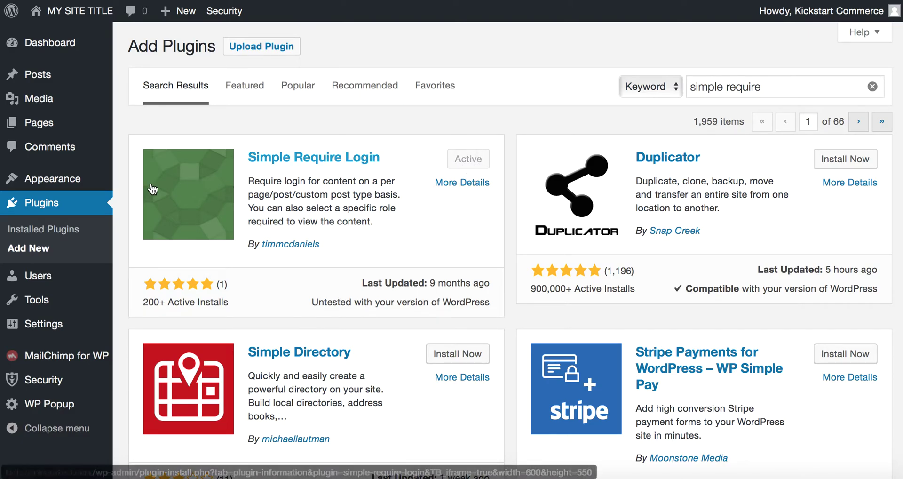
Open Tech Post Six in the editor from All Posts.
{"action": "mouse_move", "coordinate": [72, 78]}
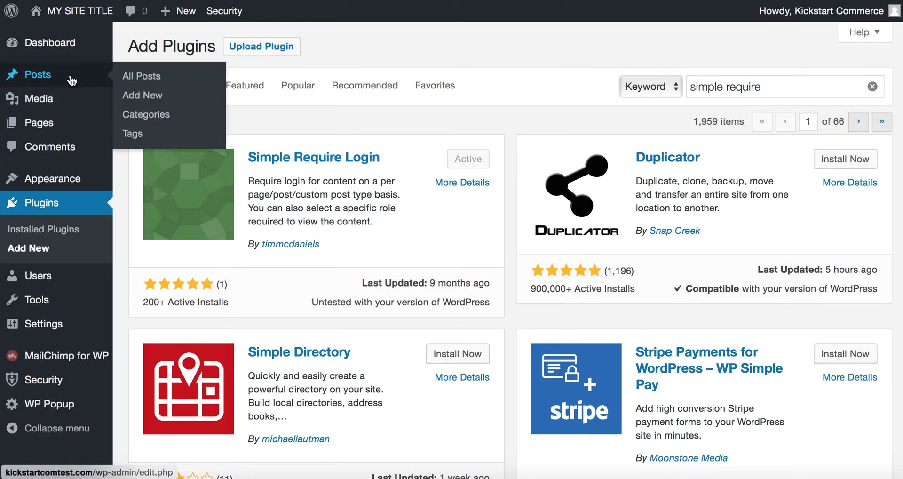
{"action": "left_click", "coordinate": [70, 74]}
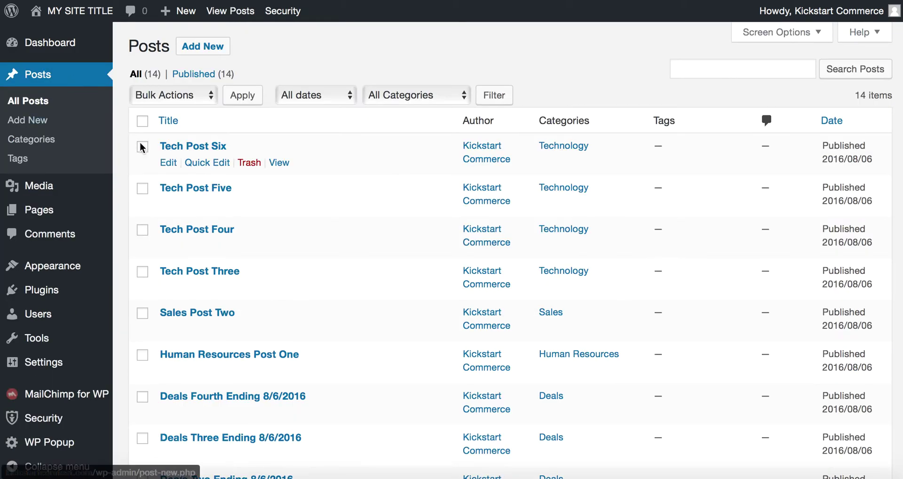
{"action": "left_click", "coordinate": [172, 162]}
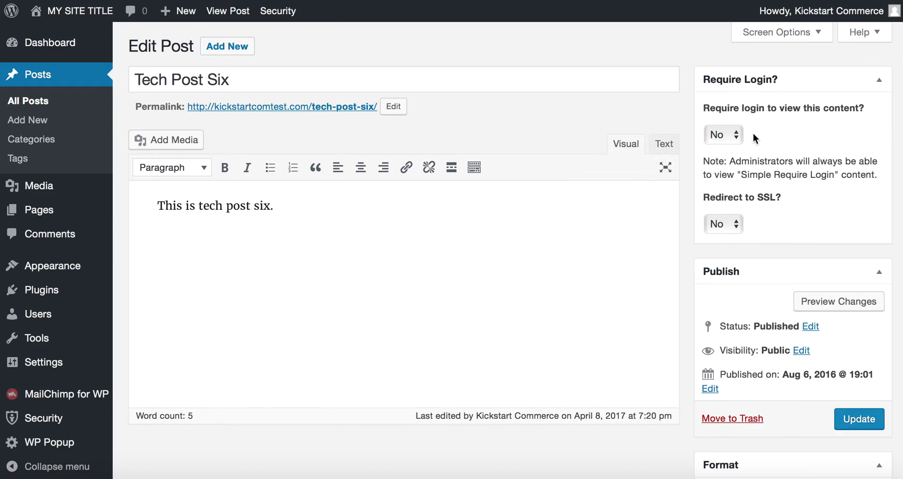
Set Require login Yes, login type Subscriber, SSL redirect No, and update the post.
{"action": "left_click", "coordinate": [733, 135]}
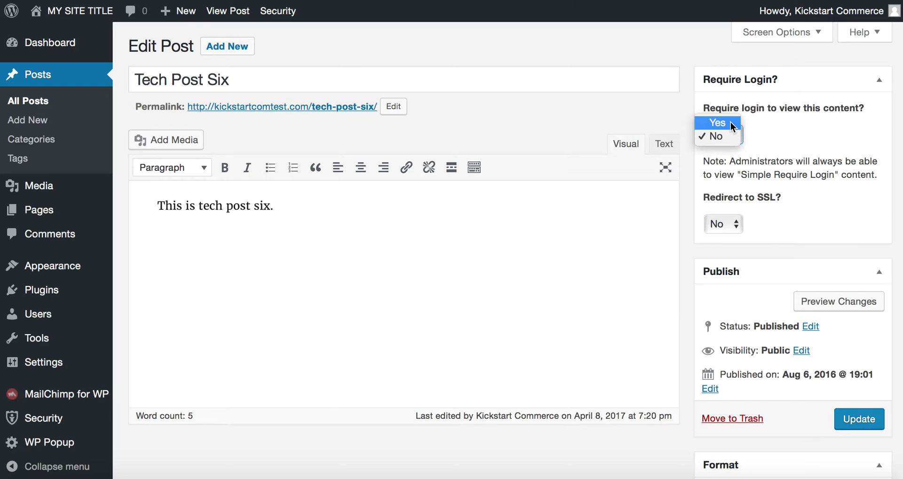
{"action": "left_click", "coordinate": [730, 122]}
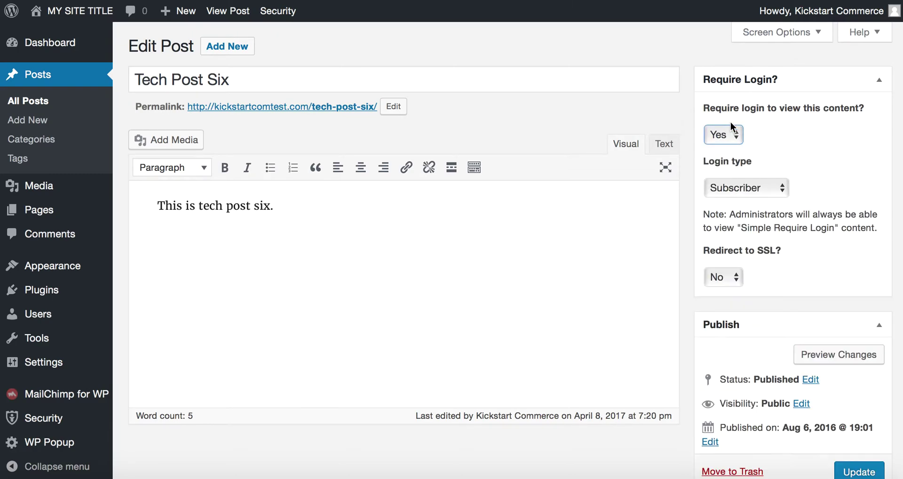
{"action": "left_click", "coordinate": [758, 188]}
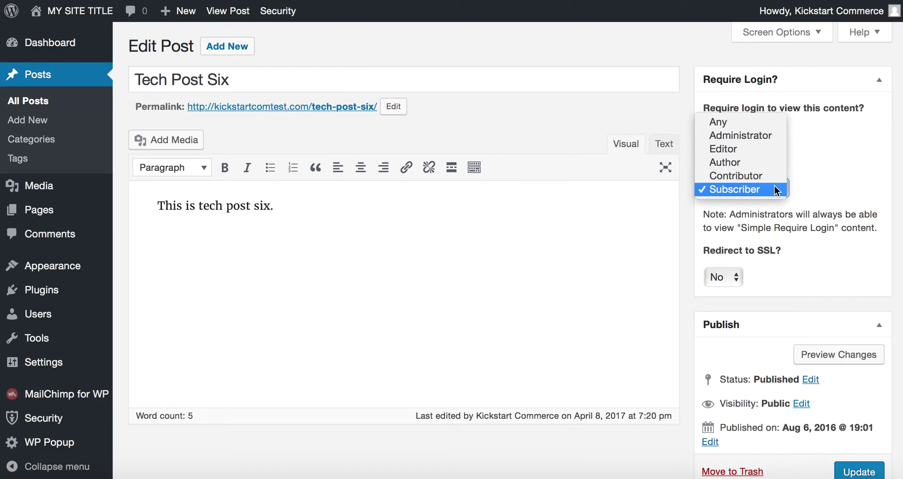
{"action": "left_click", "coordinate": [775, 190]}
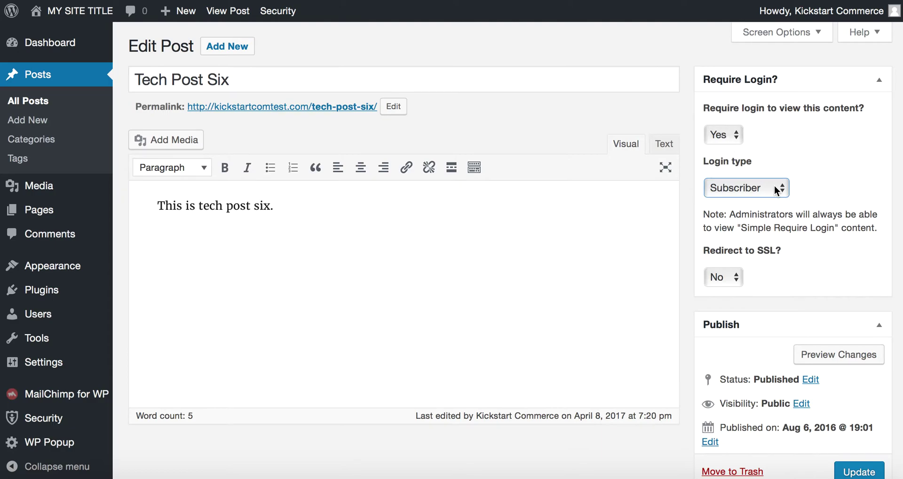
{"action": "left_click", "coordinate": [735, 278]}
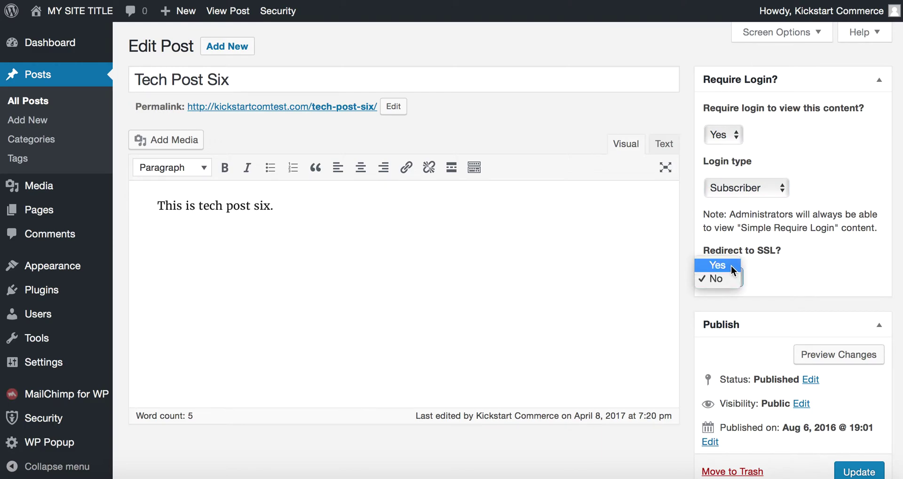
{"action": "left_click", "coordinate": [769, 267]}
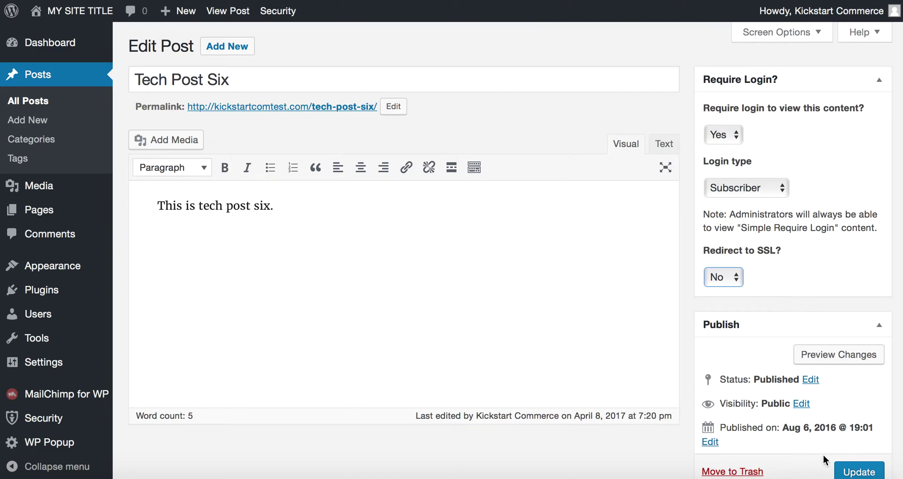
{"action": "left_click", "coordinate": [853, 469]}
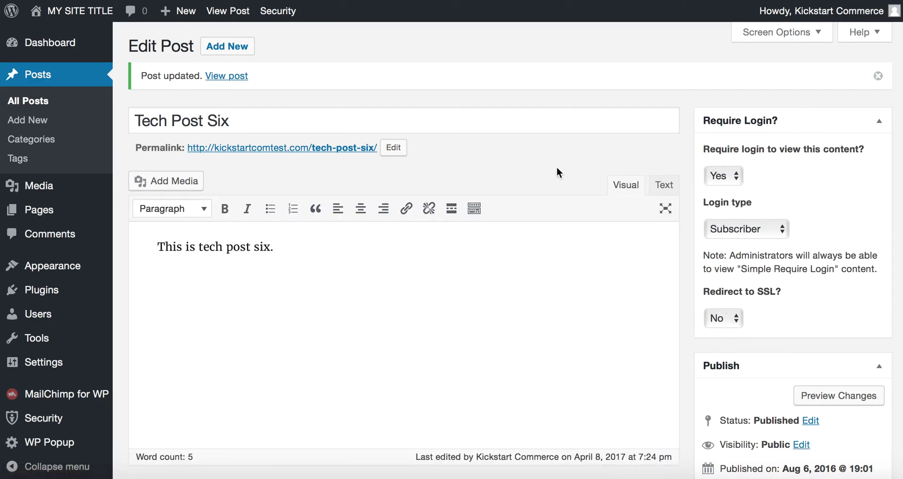
{"action": "mouse_move", "coordinate": [72, 305]}
{"action": "scroll", "coordinate": [71, 302], "scroll_direction": "down", "scroll_amount": 6}
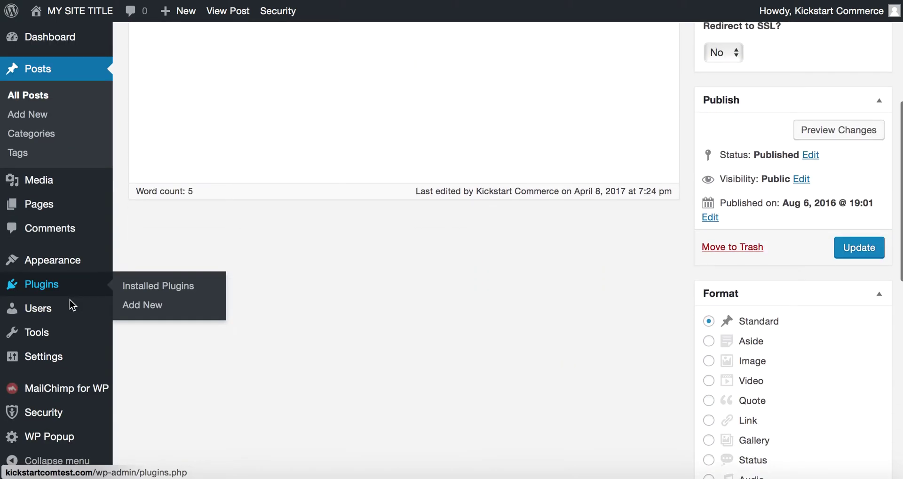
Keep a static front page of Sample Page with Blog as posts page, and save Reading settings.
{"action": "mouse_move", "coordinate": [86, 396]}
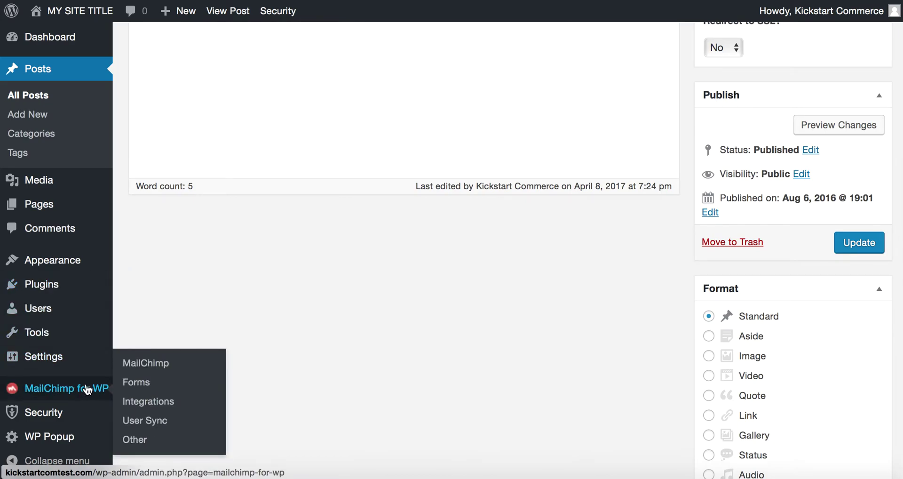
{"action": "mouse_move", "coordinate": [83, 367]}
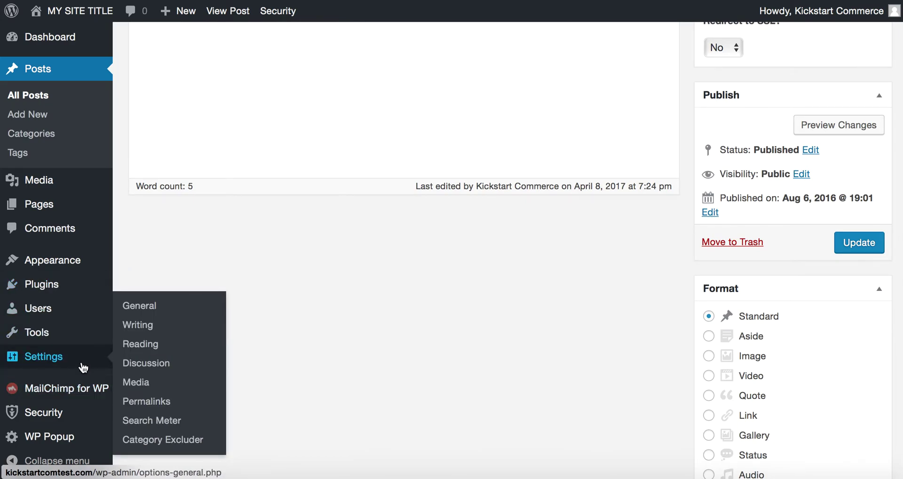
{"action": "left_click", "coordinate": [138, 347]}
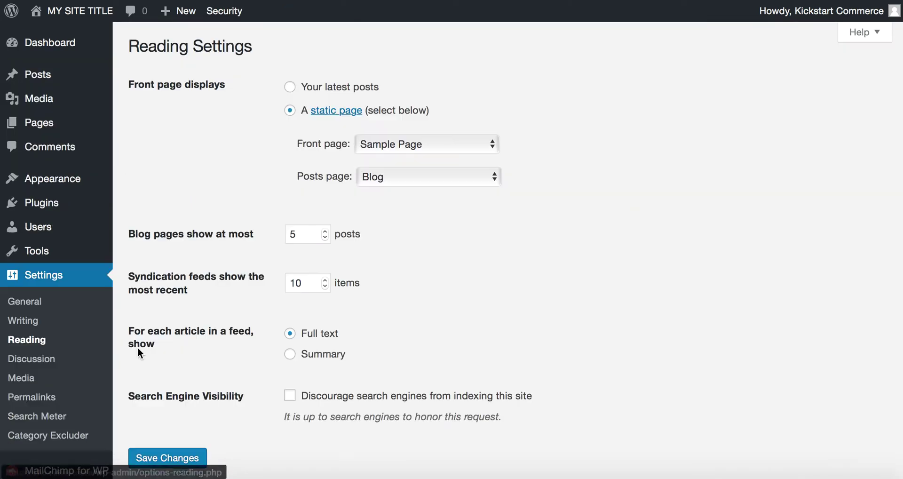
{"action": "left_click", "coordinate": [334, 94]}
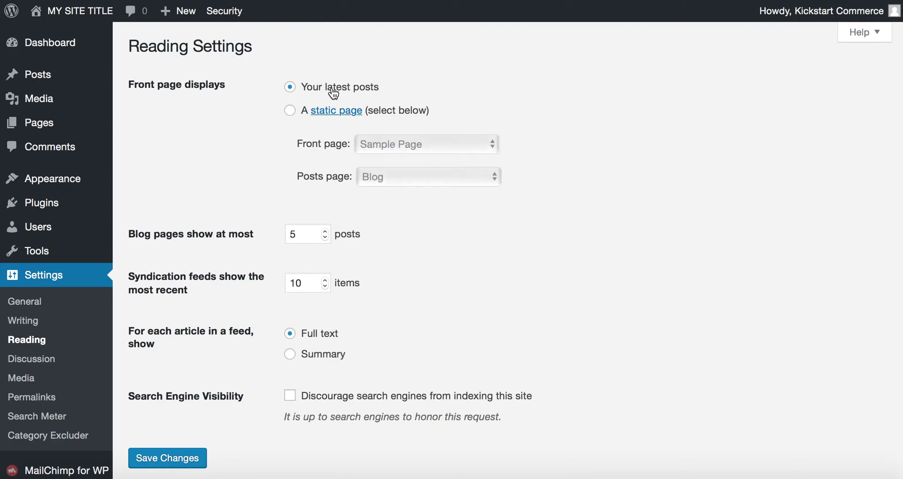
{"action": "left_click", "coordinate": [294, 112]}
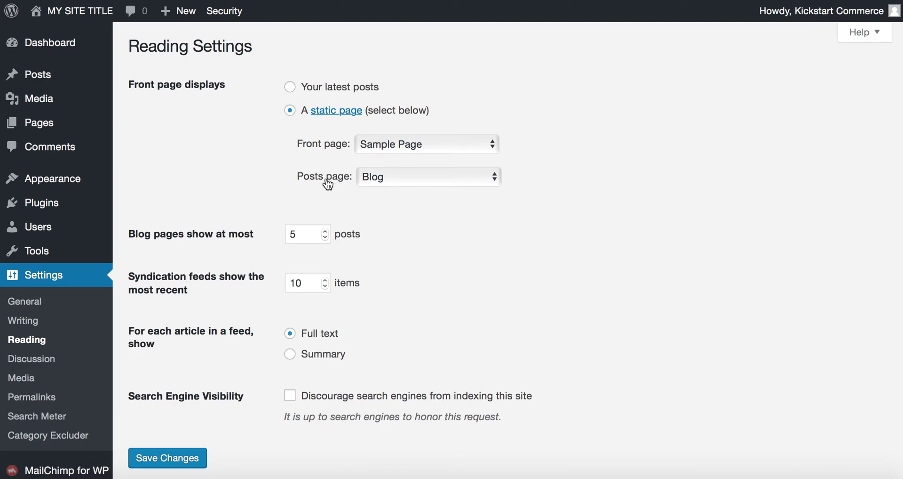
{"action": "left_click", "coordinate": [386, 179]}
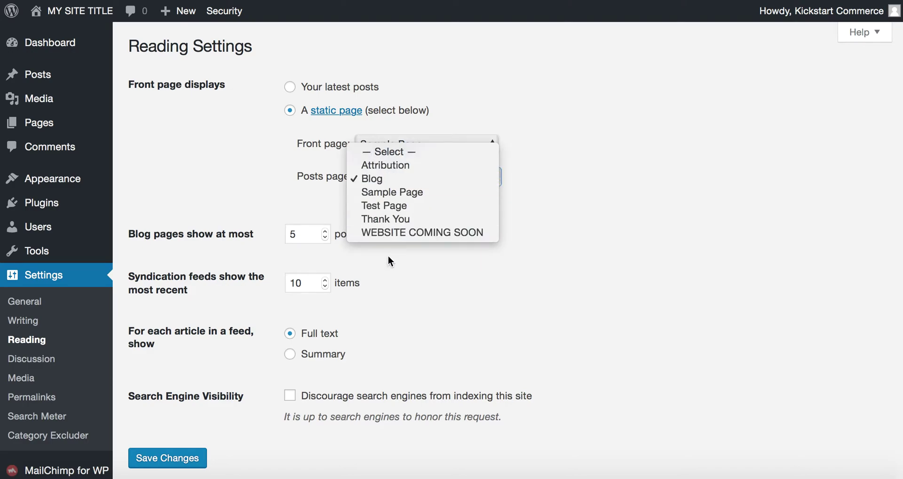
{"action": "left_click", "coordinate": [403, 250]}
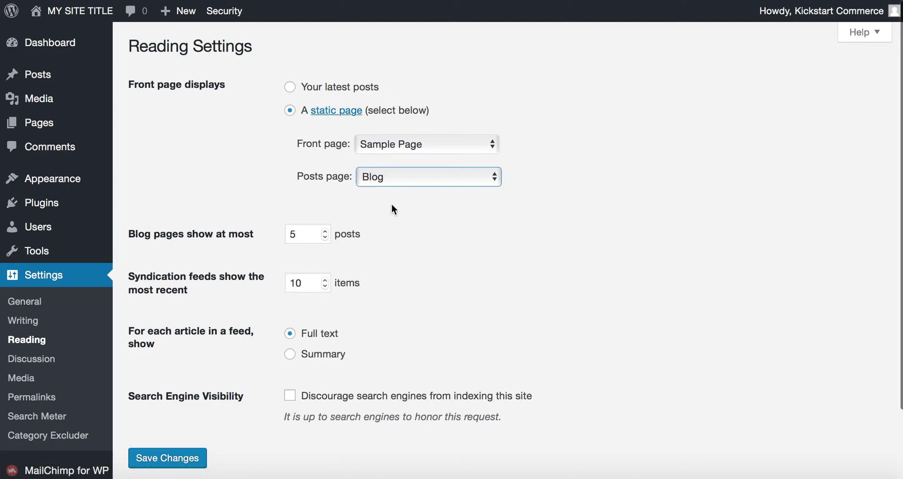
{"action": "left_click", "coordinate": [185, 463]}
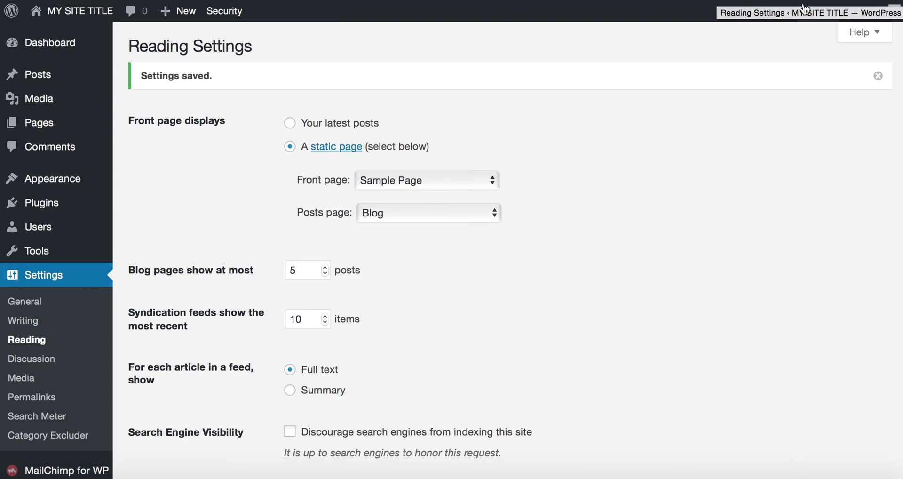
Log out, visit the home page, and open Tech Post Six, landing on the login screen.
{"action": "mouse_move", "coordinate": [869, 12]}
{"action": "left_click", "coordinate": [801, 96]}
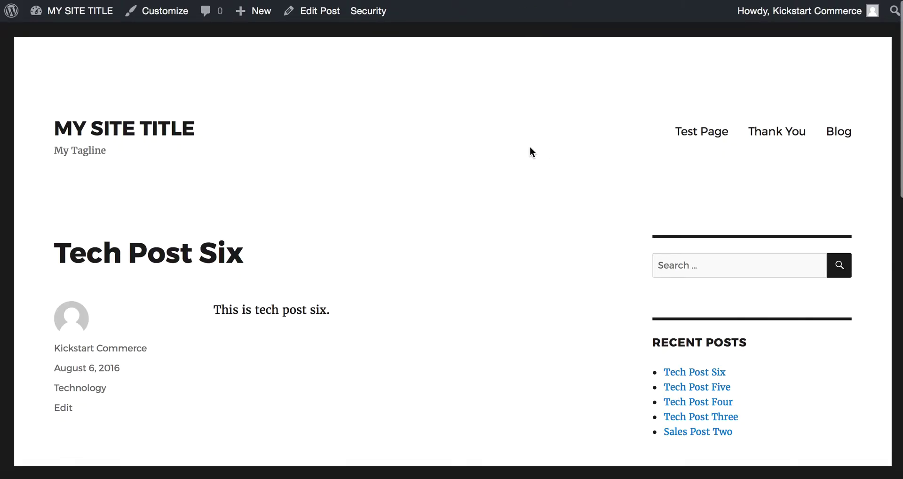
{"action": "left_click", "coordinate": [139, 126]}
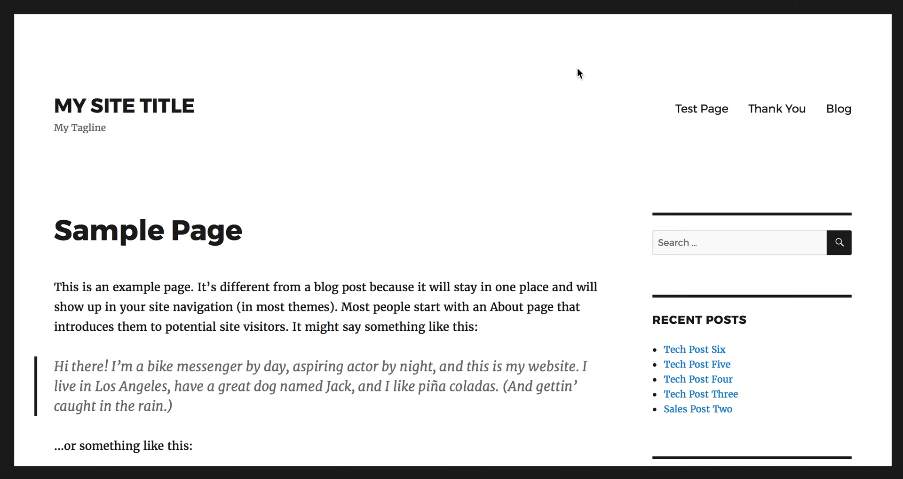
{"action": "scroll", "coordinate": [577, 69], "scroll_direction": "up", "scroll_amount": 2}
{"action": "left_click", "coordinate": [689, 350]}
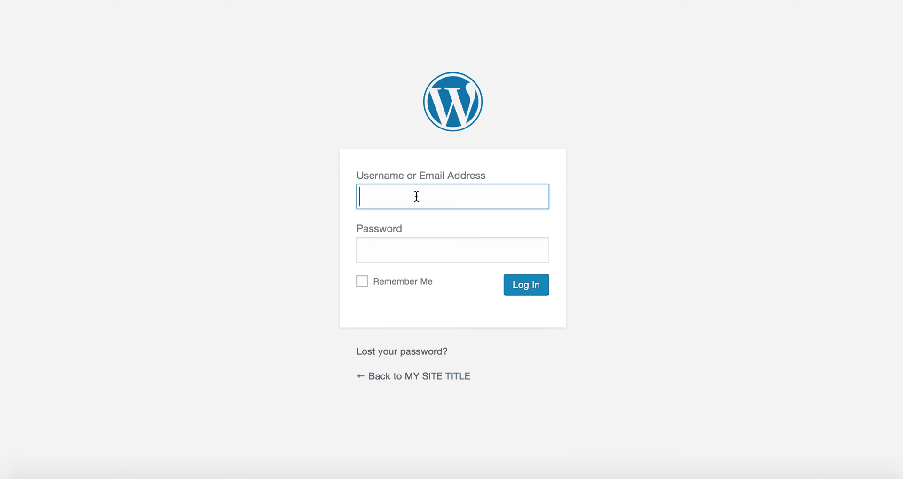
Sign in with the administrator username and password, then go to the Dashboard.
{"action": "type", "text": "kickstartcommerce"}
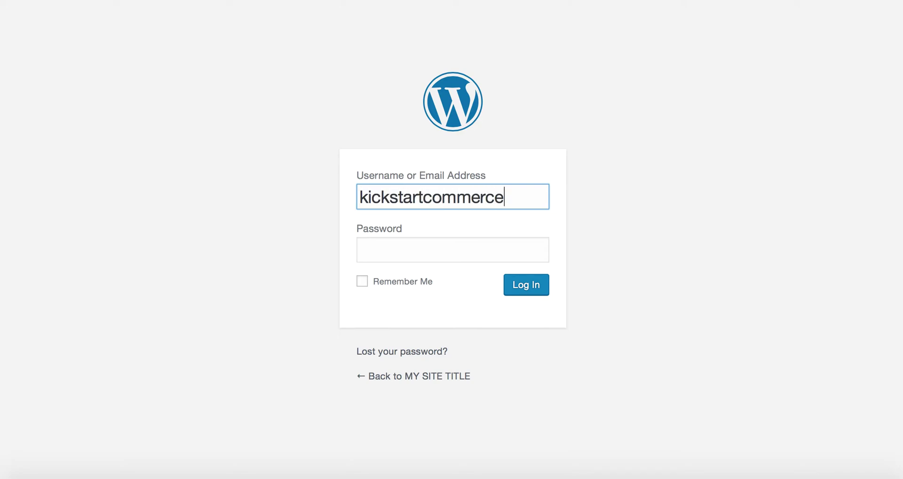
{"action": "key", "text": "Tab"}
{"action": "type", "text": "••••••"}
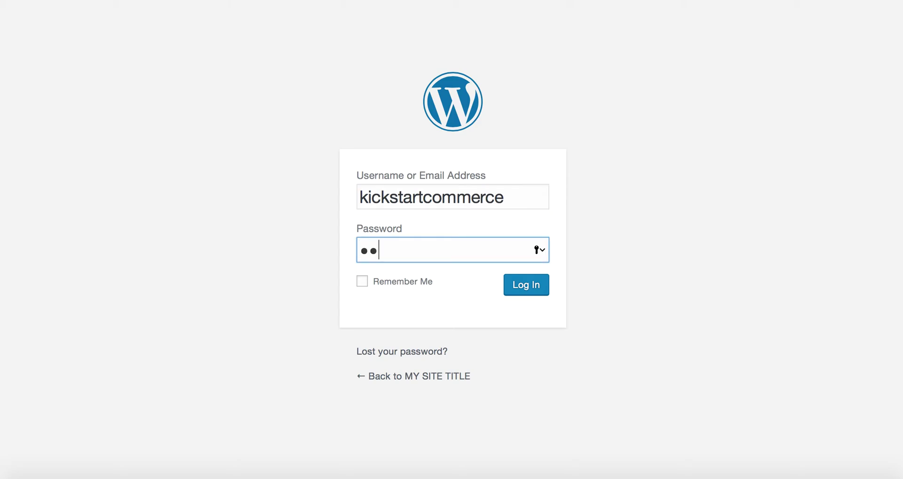
{"action": "type", "text": "•••••"}
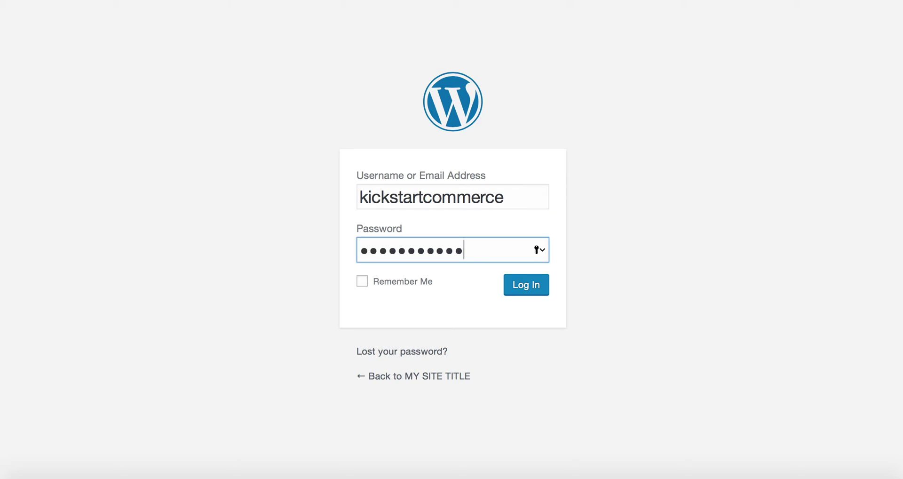
{"action": "key", "text": "Return"}
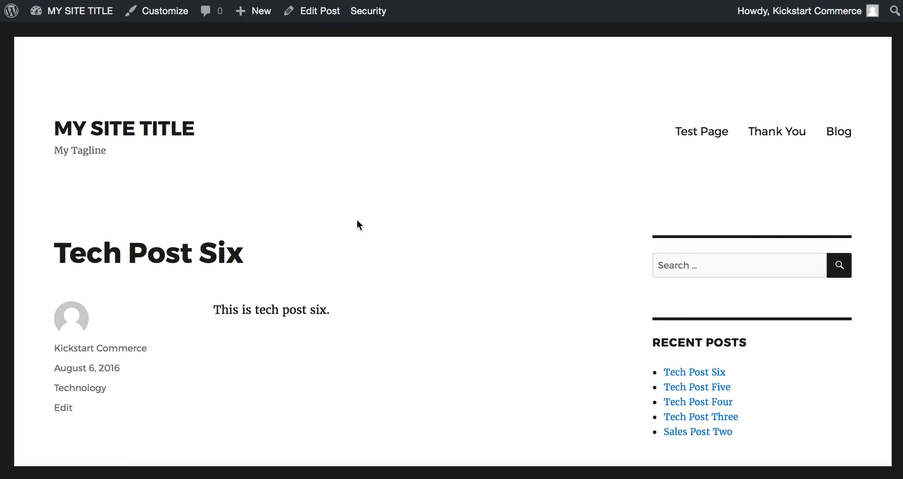
{"action": "mouse_move", "coordinate": [91, 26]}
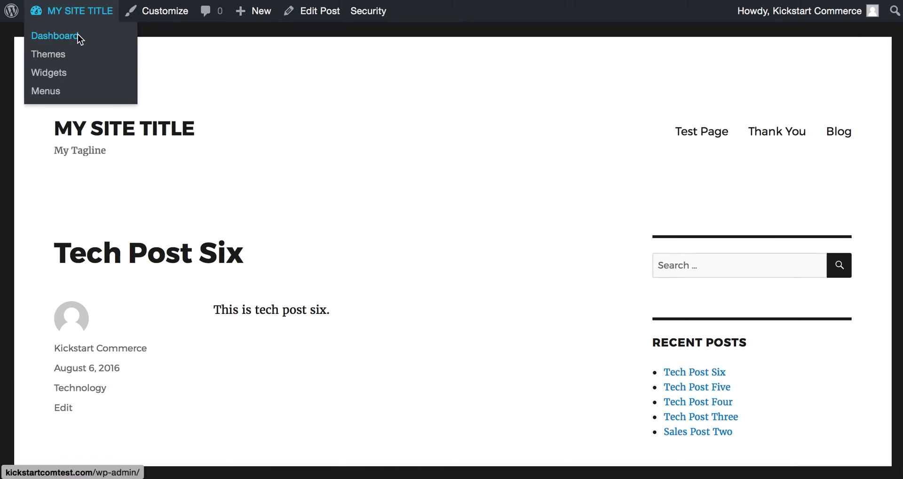
{"action": "left_click", "coordinate": [78, 35]}
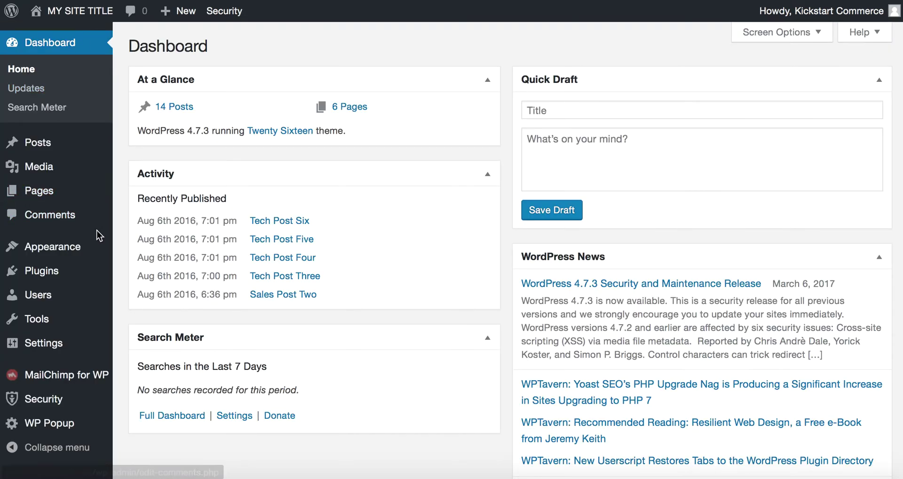
Tick 'Anyone can register' in General Settings, keeping Subscriber as default role, and save.
{"action": "mouse_move", "coordinate": [79, 343]}
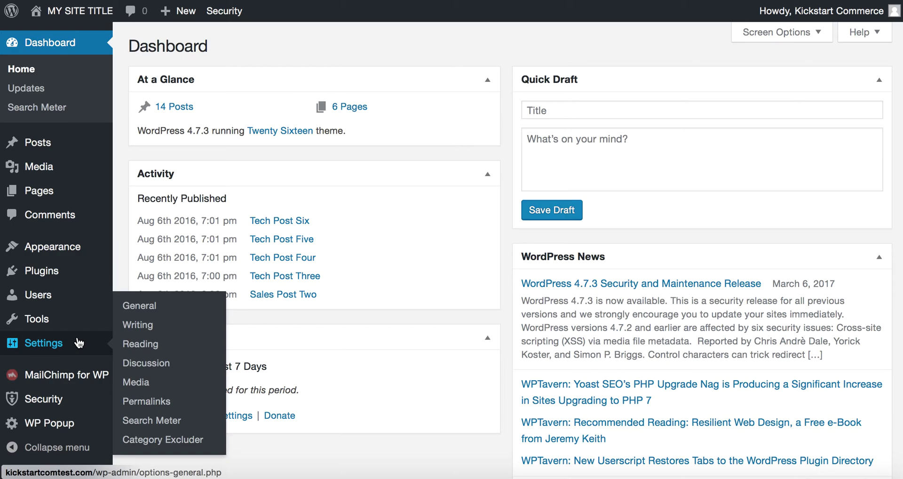
{"action": "left_click", "coordinate": [152, 306]}
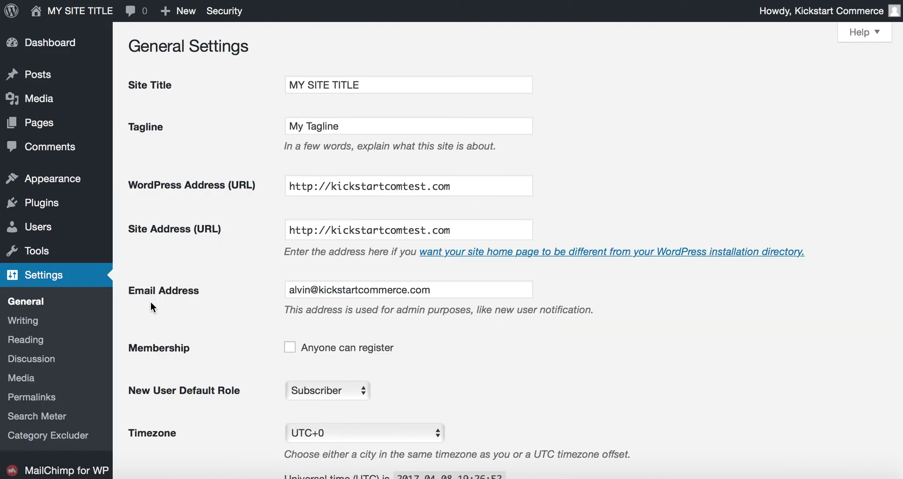
{"action": "left_click", "coordinate": [289, 348]}
{"action": "scroll", "coordinate": [271, 374], "scroll_direction": "down", "scroll_amount": 5}
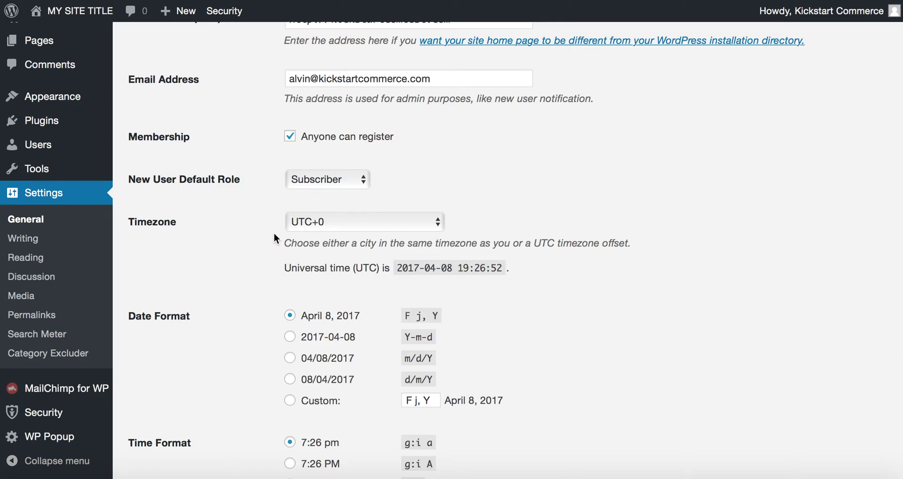
{"action": "scroll", "coordinate": [273, 233], "scroll_direction": "down", "scroll_amount": 6}
{"action": "left_click", "coordinate": [188, 405]}
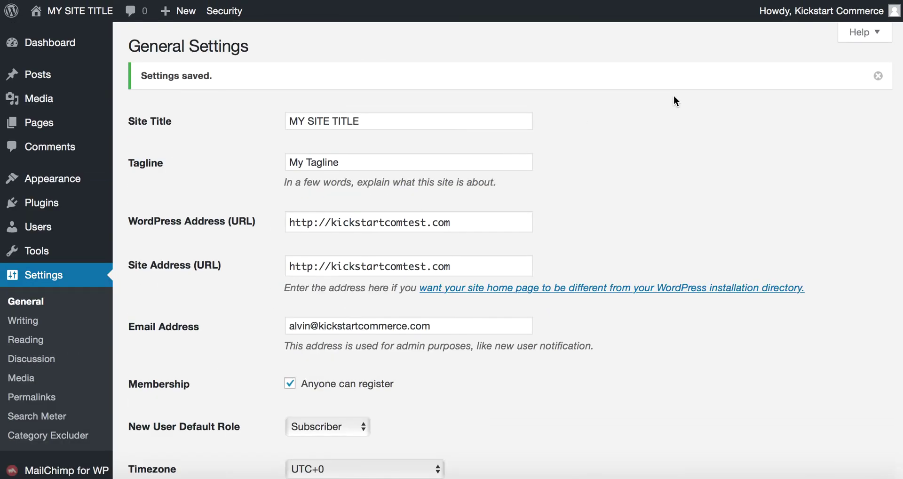
Log out of the admin account, return to the public site, and view Tech Post Five.
{"action": "mouse_move", "coordinate": [839, 17]}
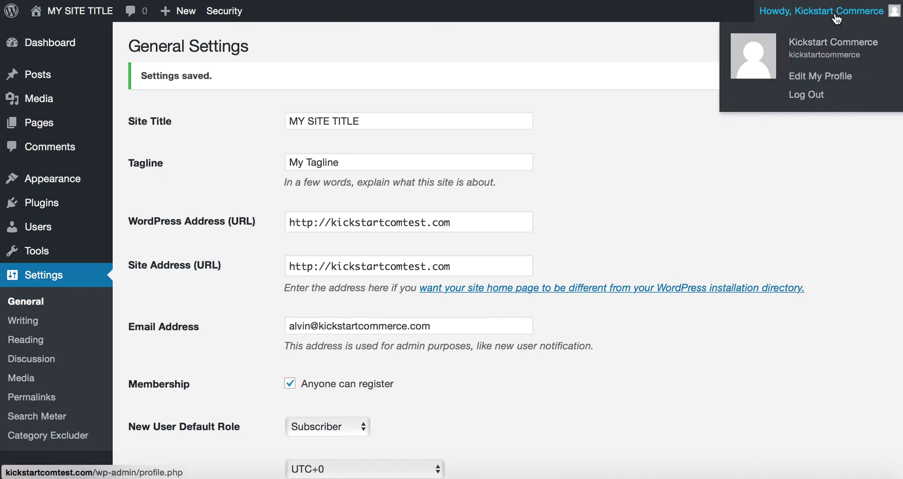
{"action": "left_click", "coordinate": [804, 96]}
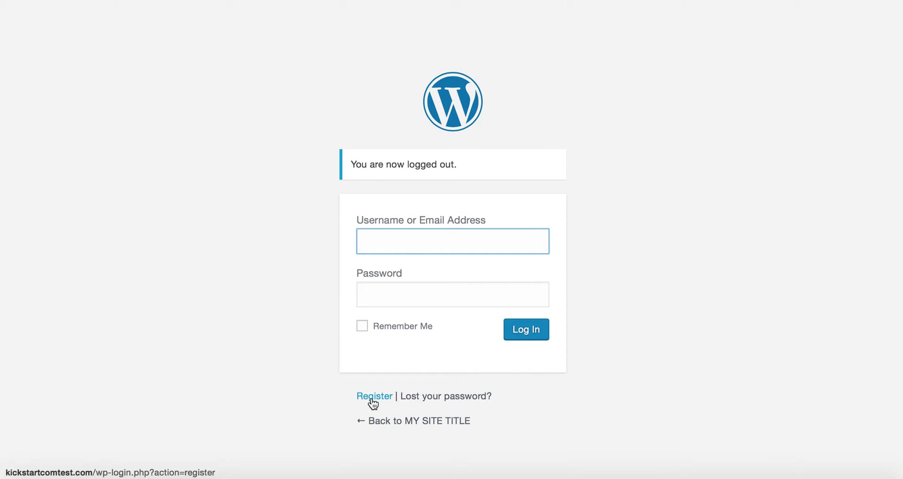
{"action": "left_click", "coordinate": [402, 426]}
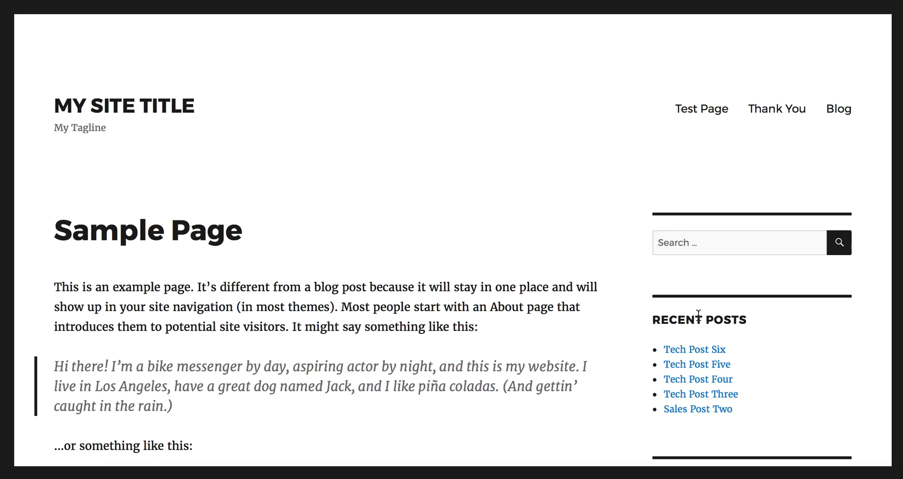
{"action": "left_click", "coordinate": [714, 363]}
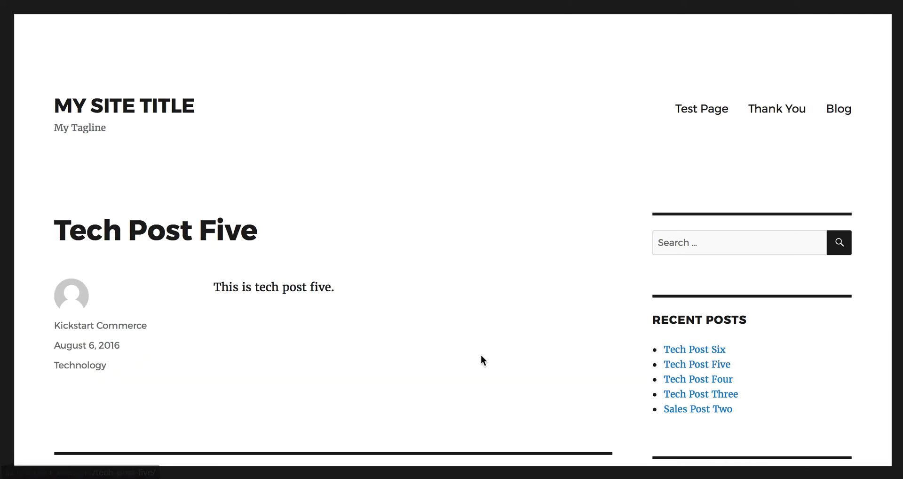
{"action": "scroll", "coordinate": [481, 359], "scroll_direction": "down", "scroll_amount": 5}
{"action": "scroll", "coordinate": [480, 359], "scroll_direction": "up", "scroll_amount": 4}
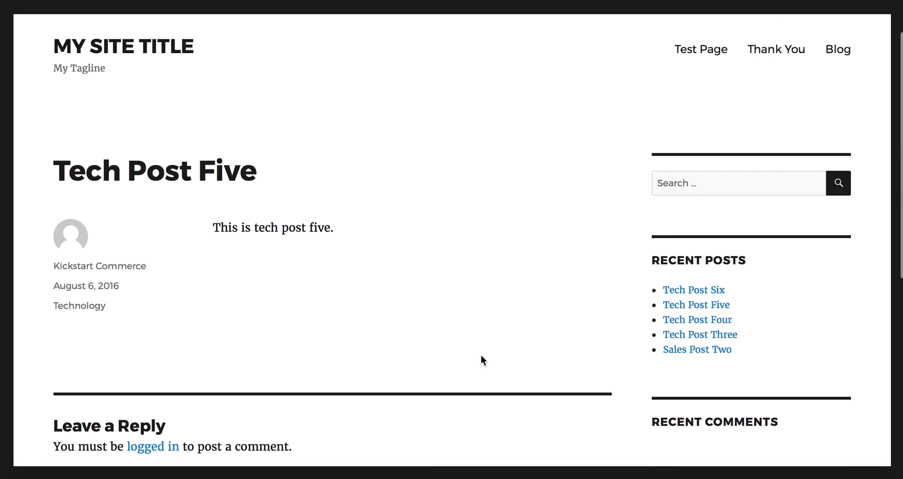
Open Tech Post Six and log in with the new subscriber's username and password.
{"action": "left_click", "coordinate": [691, 295]}
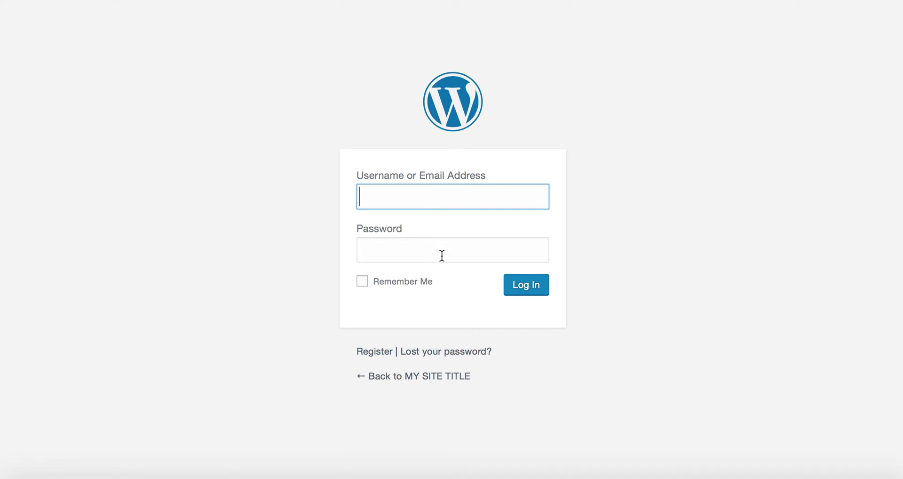
{"action": "type", "text": "newuser"}
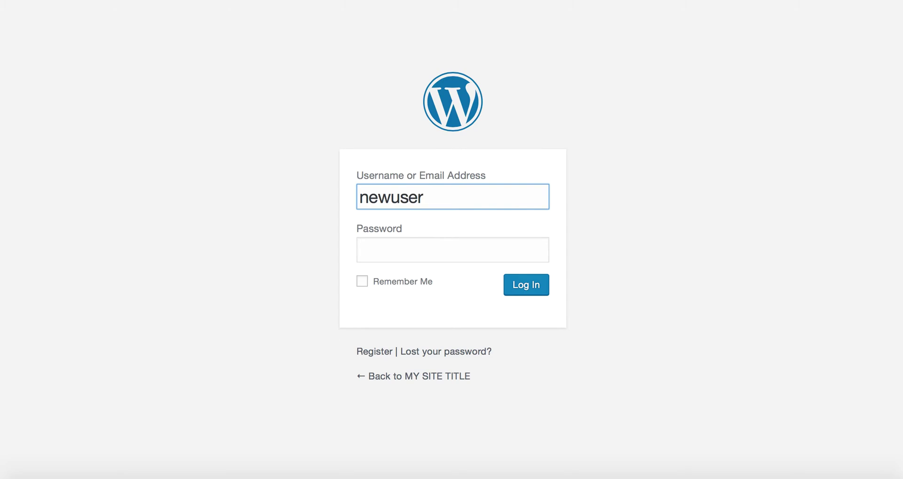
{"action": "left_click", "coordinate": [452, 249]}
{"action": "type", "text": "•••••••"}
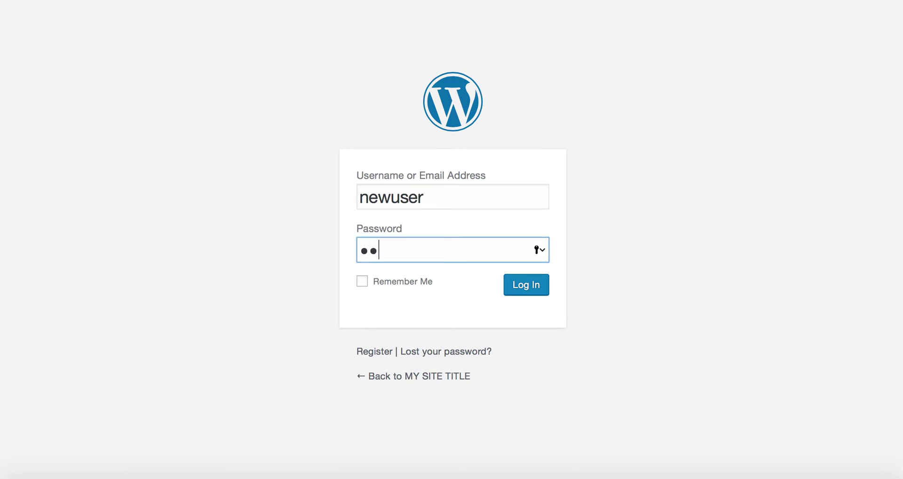
{"action": "type", "text": "••••••"}
{"action": "left_click", "coordinate": [531, 288]}
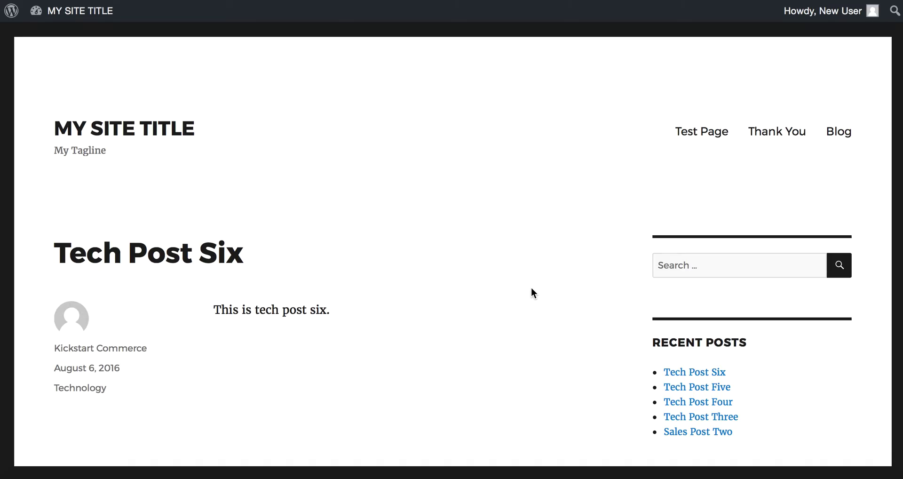
View Tech Post Five and Four, return to Tech Post Six, then open a new browser tab.
{"action": "left_click", "coordinate": [684, 386]}
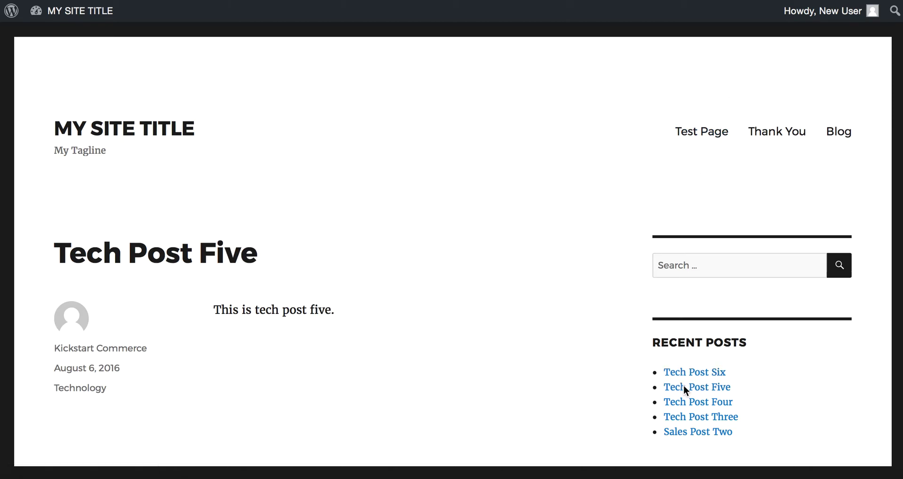
{"action": "left_click", "coordinate": [683, 400]}
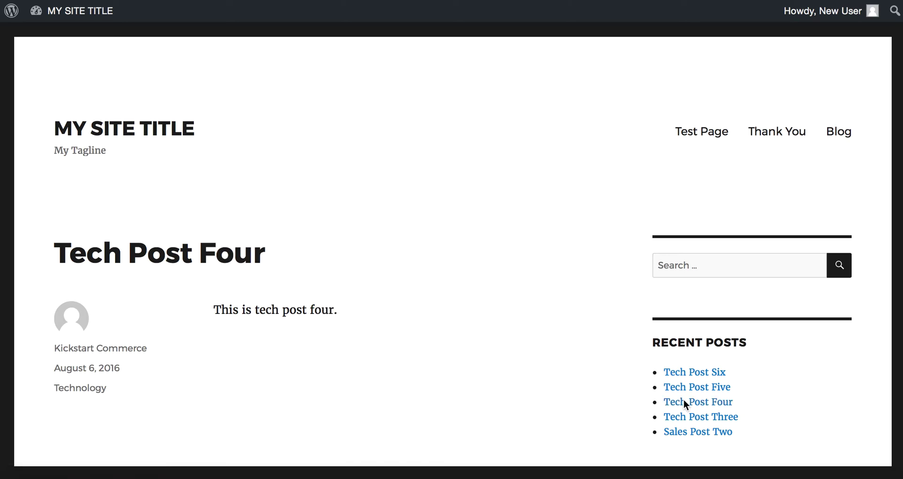
{"action": "left_click", "coordinate": [687, 372]}
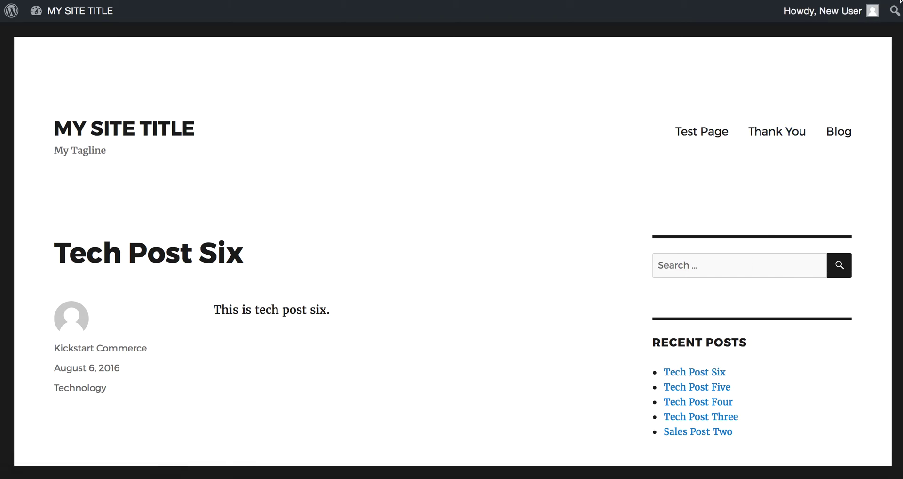
{"action": "left_click", "coordinate": [900, 2]}
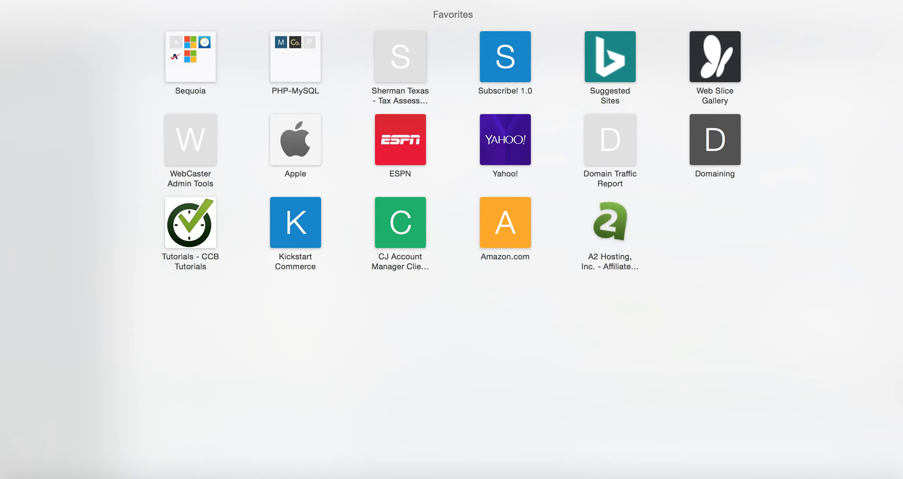
Load wistia.com and view its pricing plans: Free, Pro $99, Advanced $399, Premium $799+.
{"action": "type", "text": "wistia.com"}
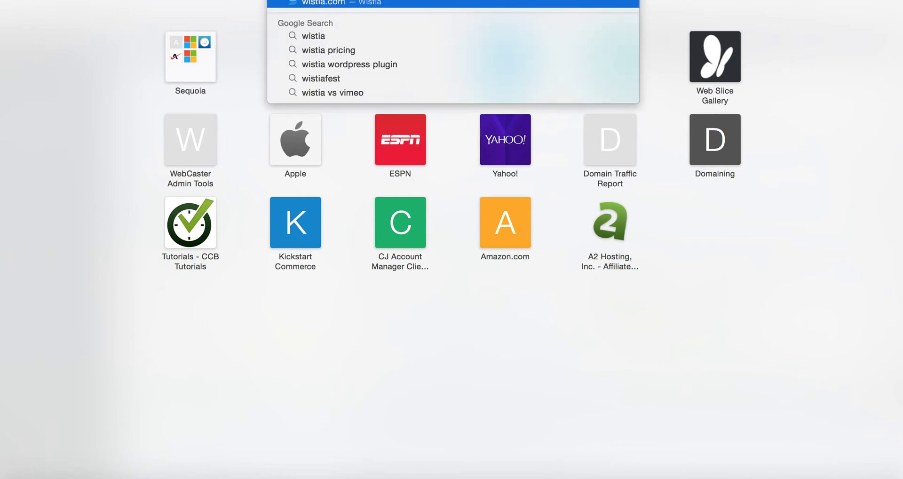
{"action": "key", "text": "Return"}
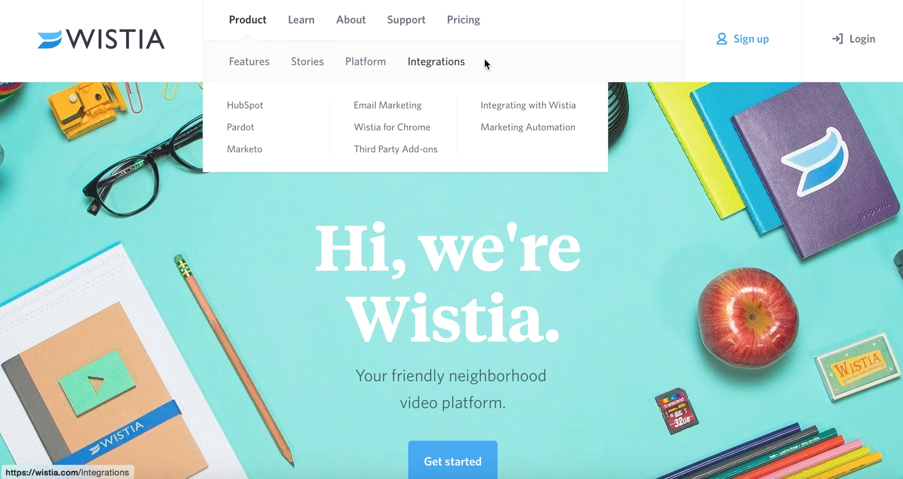
{"action": "left_click", "coordinate": [464, 20]}
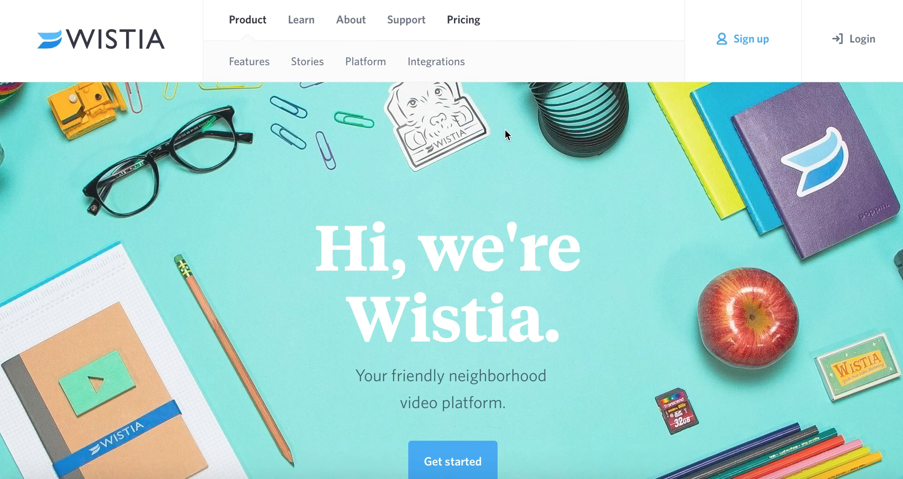
{"action": "scroll", "coordinate": [510, 141], "scroll_direction": "down", "scroll_amount": 3}
{"action": "scroll", "coordinate": [512, 142], "scroll_direction": "down", "scroll_amount": 1}
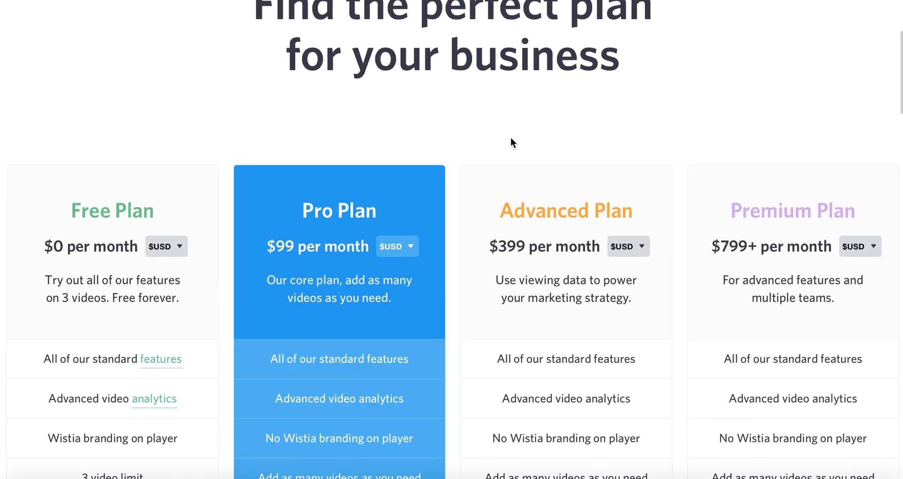
{"action": "scroll", "coordinate": [512, 142], "scroll_direction": "down", "scroll_amount": 1}
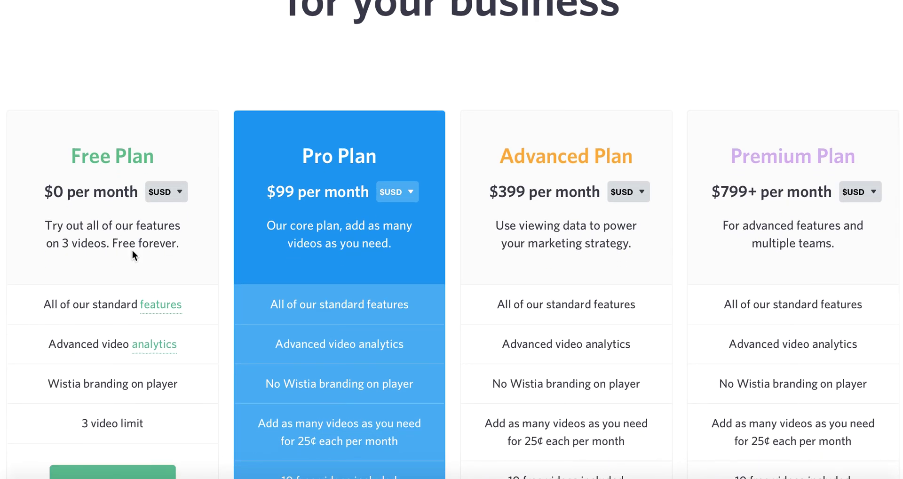
{"action": "scroll", "coordinate": [133, 250], "scroll_direction": "down", "scroll_amount": 2}
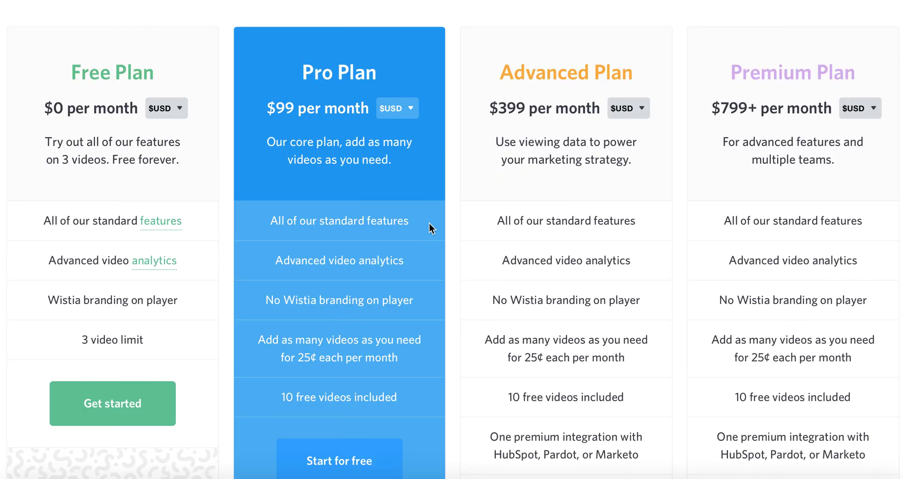
{"action": "scroll", "coordinate": [429, 222], "scroll_direction": "up", "scroll_amount": 6}
Scroll through Wistia's plan comparison, noting the Free plan's 3-video limit versus paid plans.
{"action": "scroll", "coordinate": [429, 223], "scroll_direction": "down", "scroll_amount": 9}
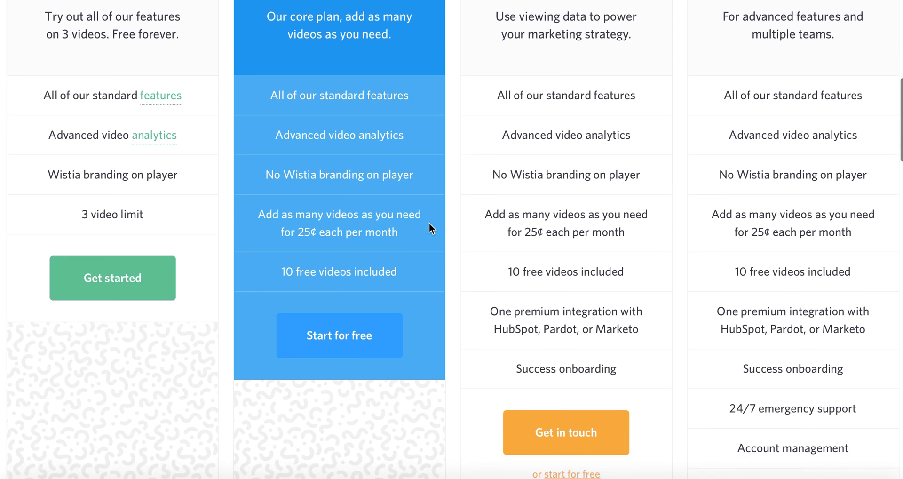
{"action": "scroll", "coordinate": [429, 223], "scroll_direction": "up", "scroll_amount": 9}
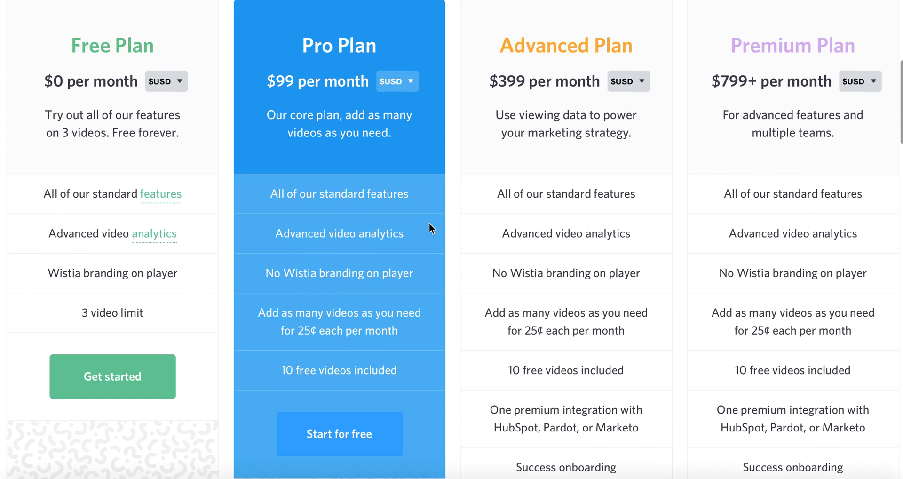